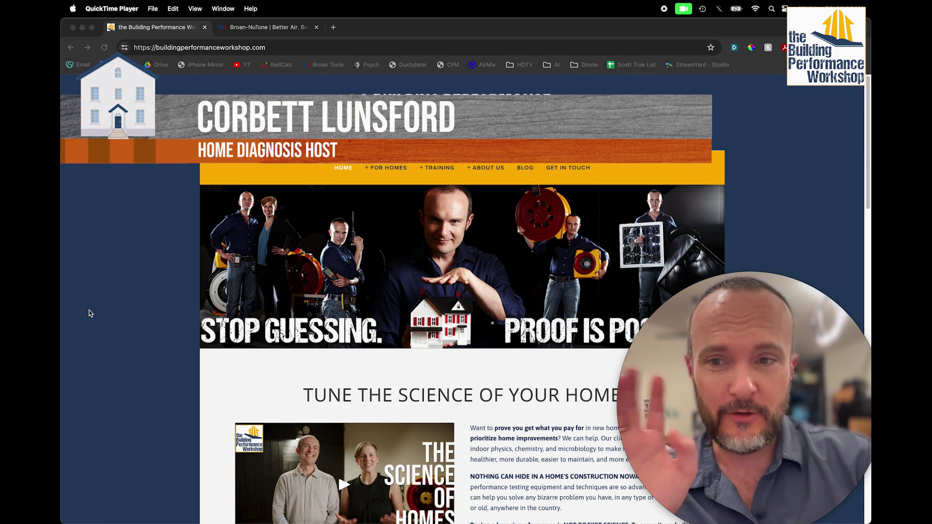
# Visit the Building Performance Workshop calculators page from its footer, then return to the Broan-NuTone tab.
pyautogui.scroll(-20, 89, 314)
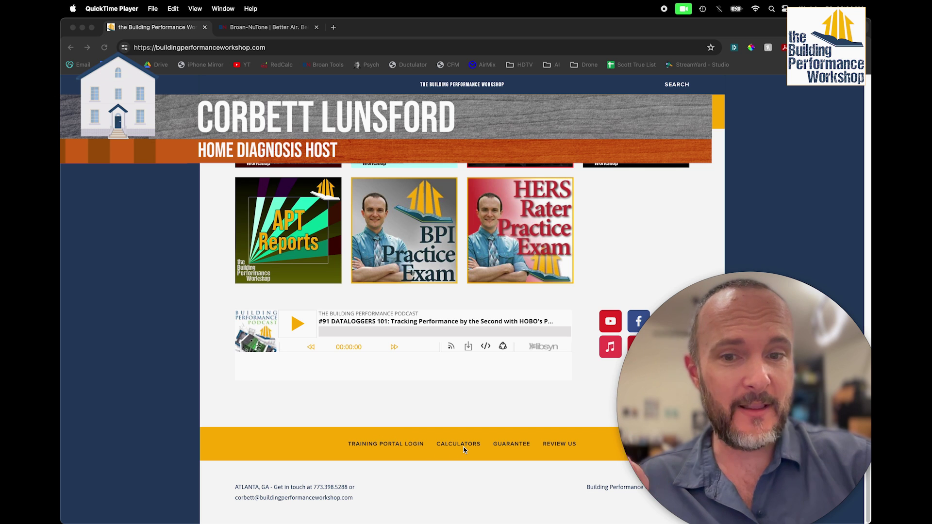
pyautogui.click(463, 449)
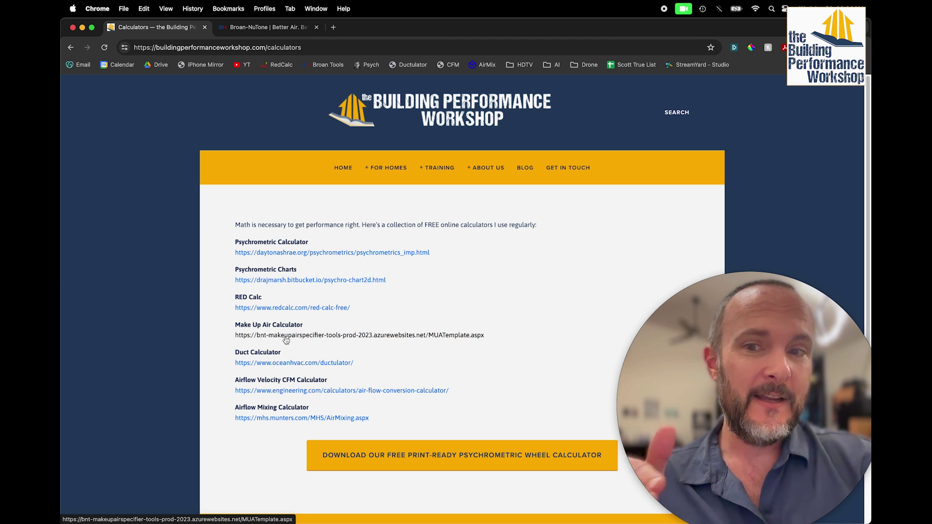
pyautogui.click(266, 27)
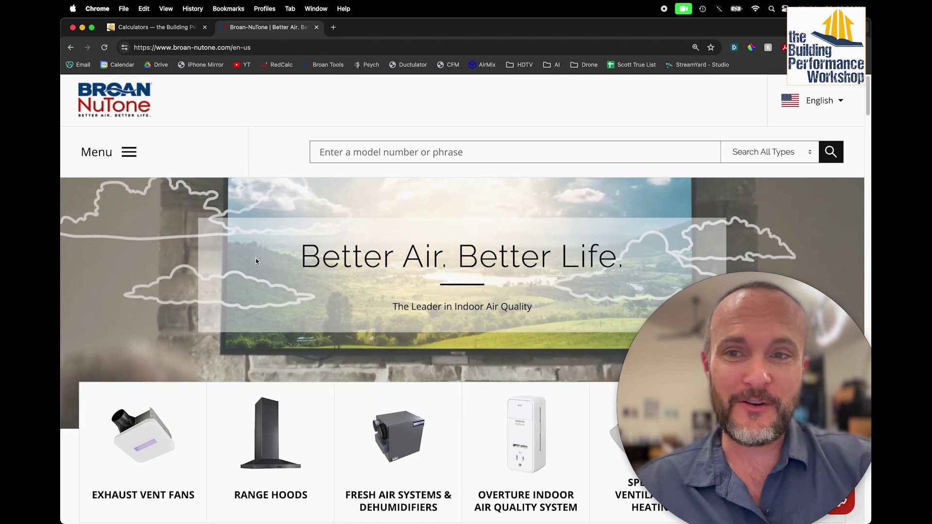
# Go to Broan-NuTone's Specifier Tools page and find the Range Hood Make-Up Air Damper Specifier.
pyautogui.click(129, 152)
pyautogui.scroll(-3, 287, 399)
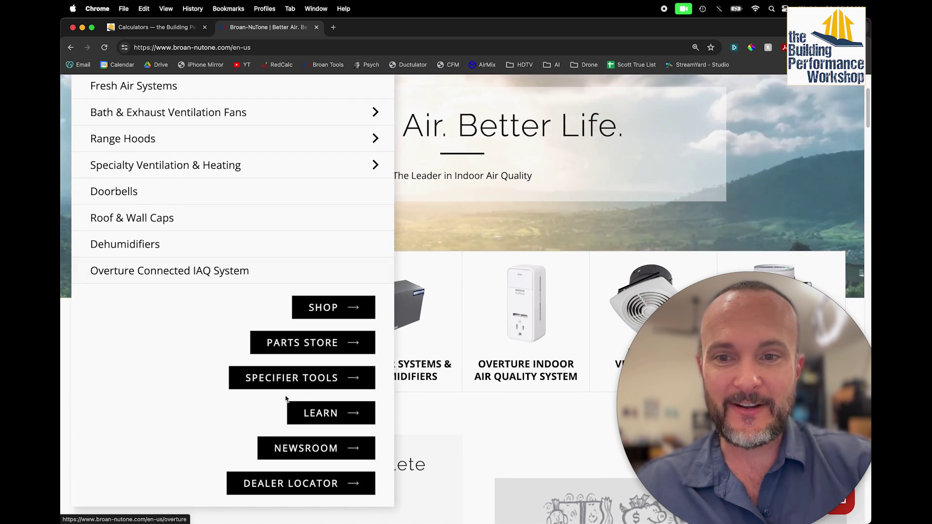
pyautogui.click(310, 384)
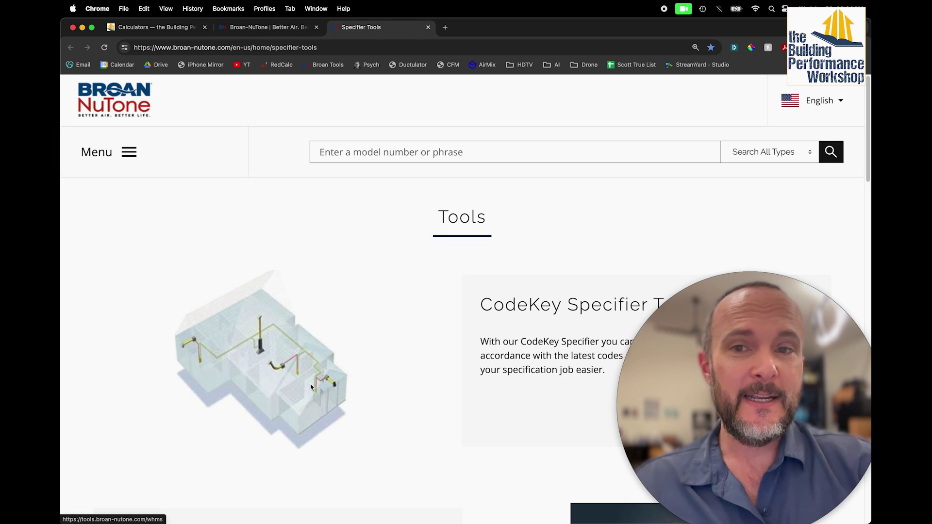
pyautogui.scroll(-8, 421, 350)
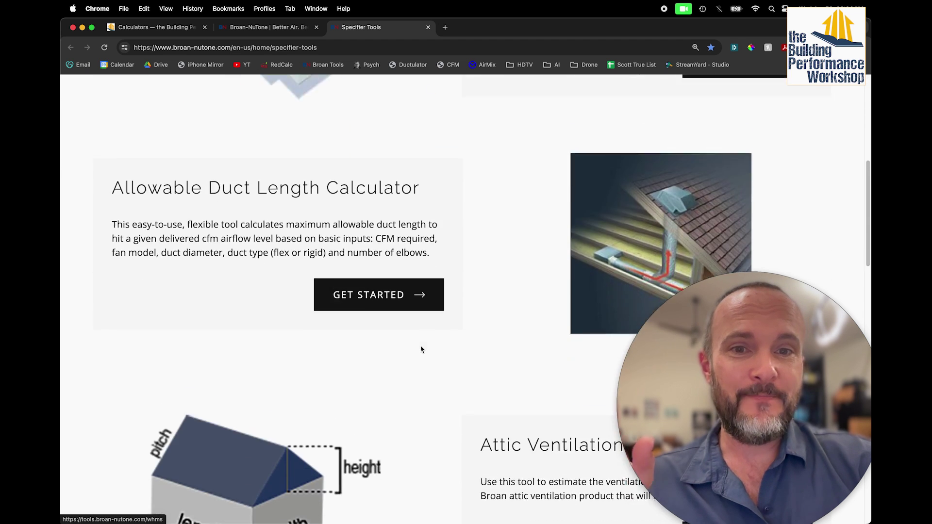
pyautogui.scroll(-10, 421, 349)
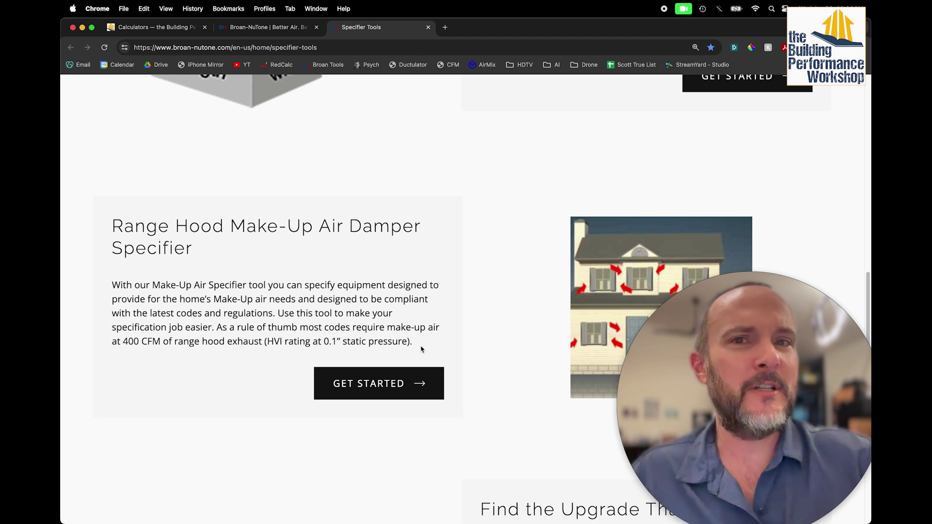
pyautogui.click(381, 385)
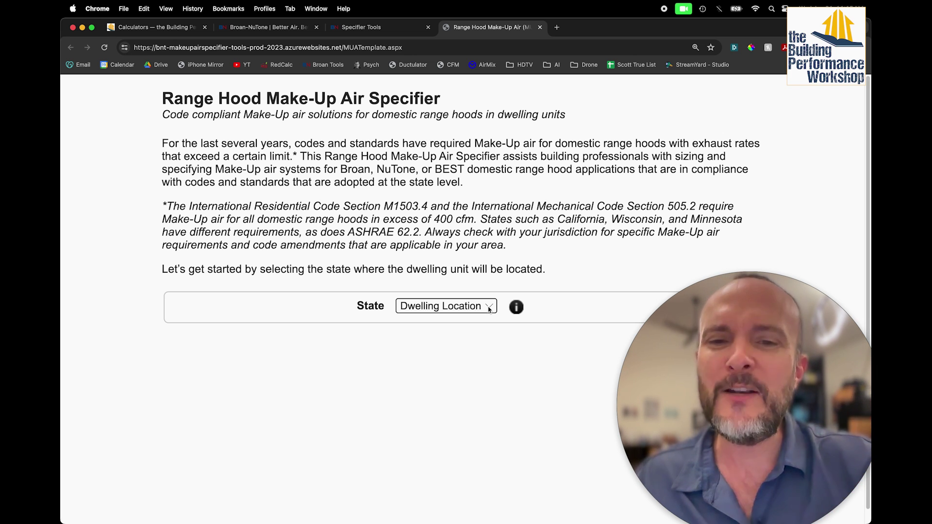
# Choose FL as the dwelling state and Citrus as the county.
pyautogui.click(489, 309)
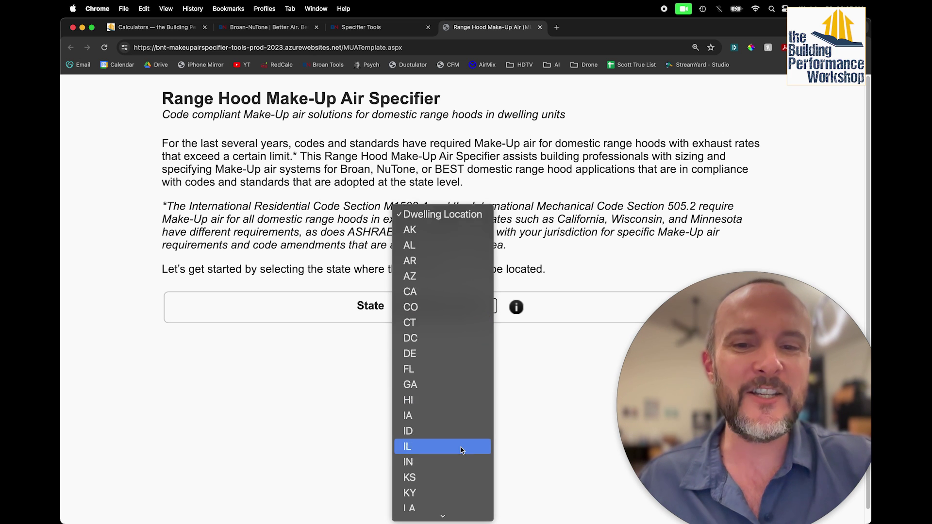
pyautogui.scroll(-3, 462, 447)
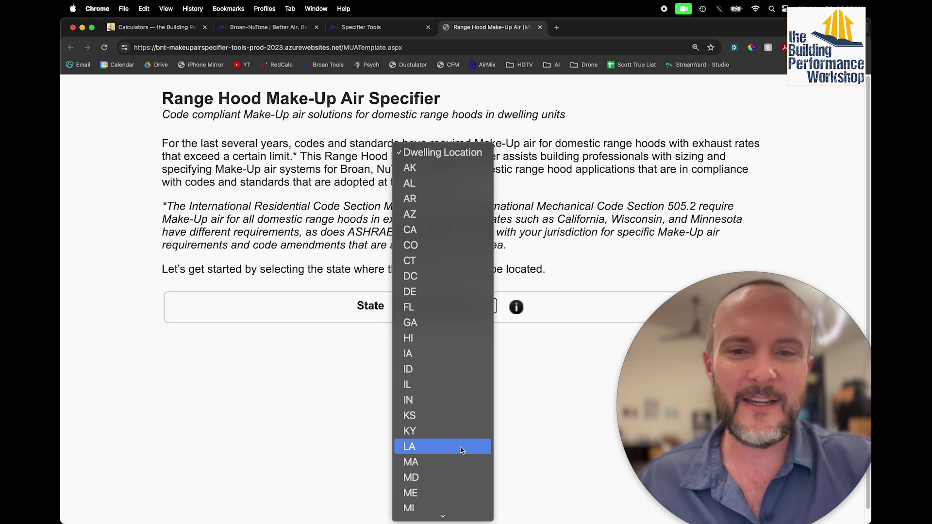
pyautogui.click(447, 307)
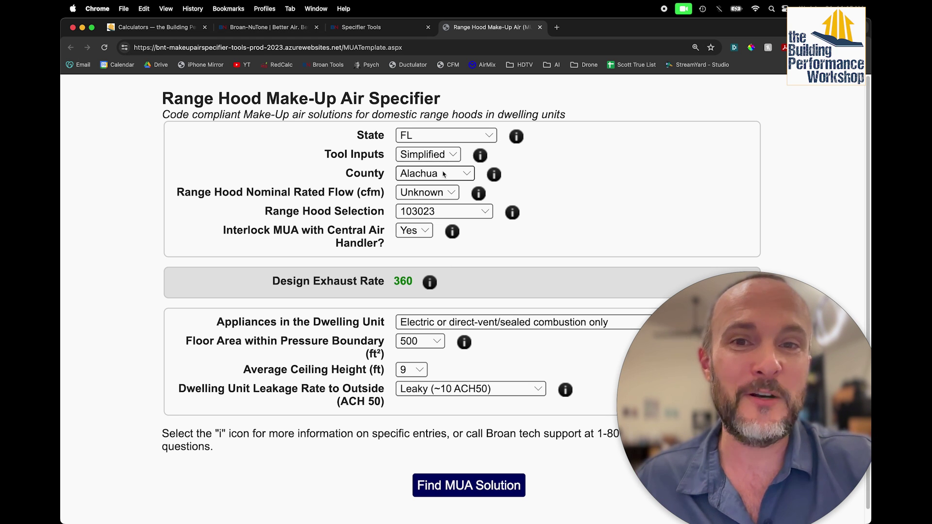
pyautogui.click(443, 176)
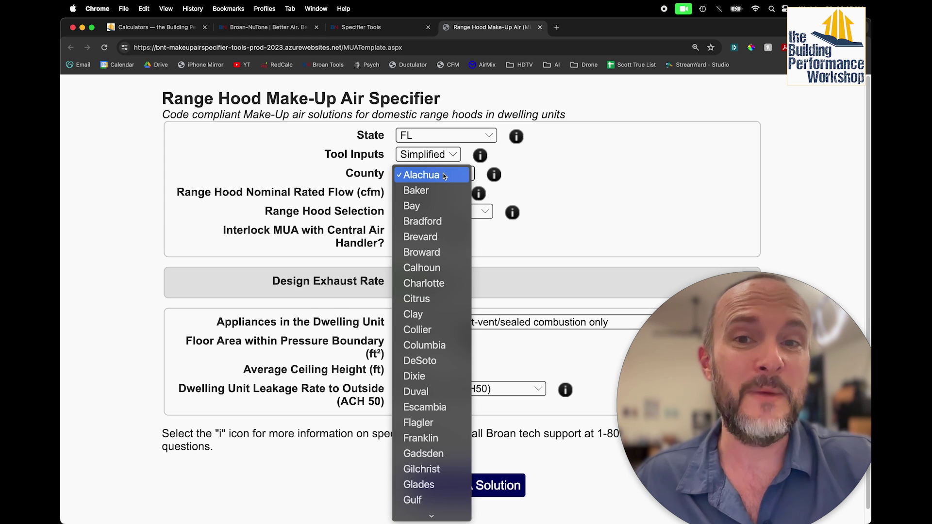
pyautogui.click(435, 299)
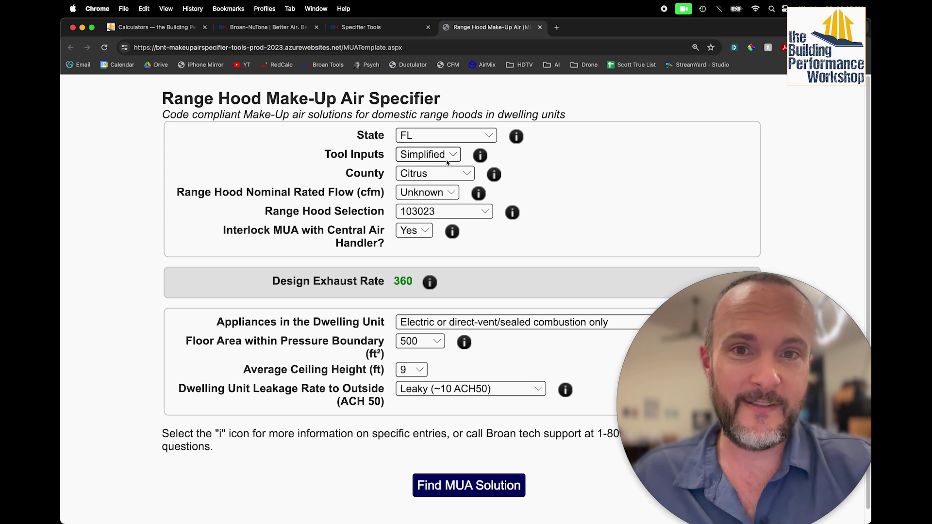
# Set Range Hood Nominal Rated Flow to 900 cfm and Interlock MUA to No.
pyautogui.click(450, 195)
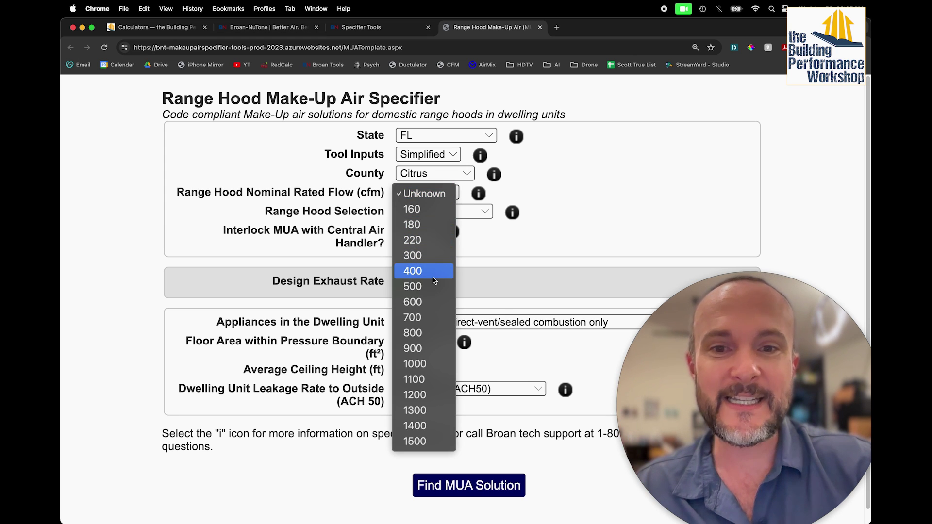
pyautogui.click(435, 351)
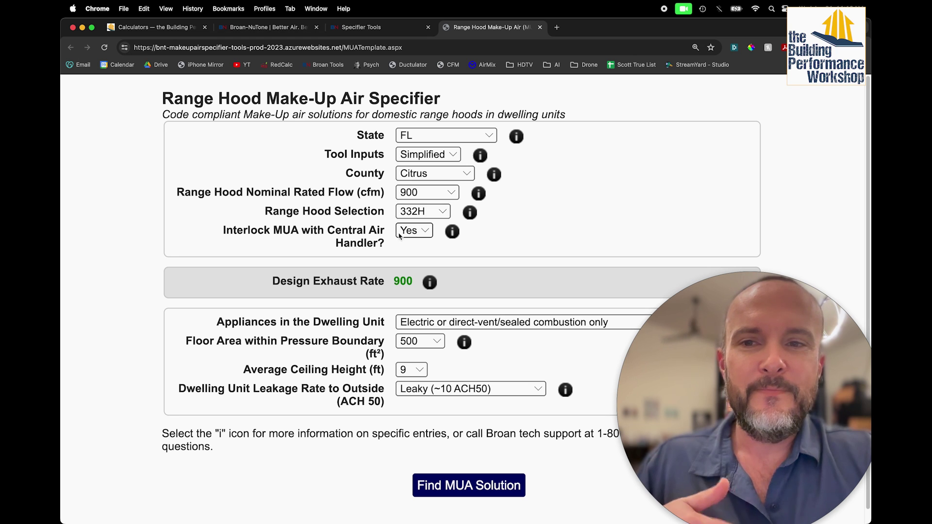
pyautogui.click(420, 232)
pyautogui.click(416, 246)
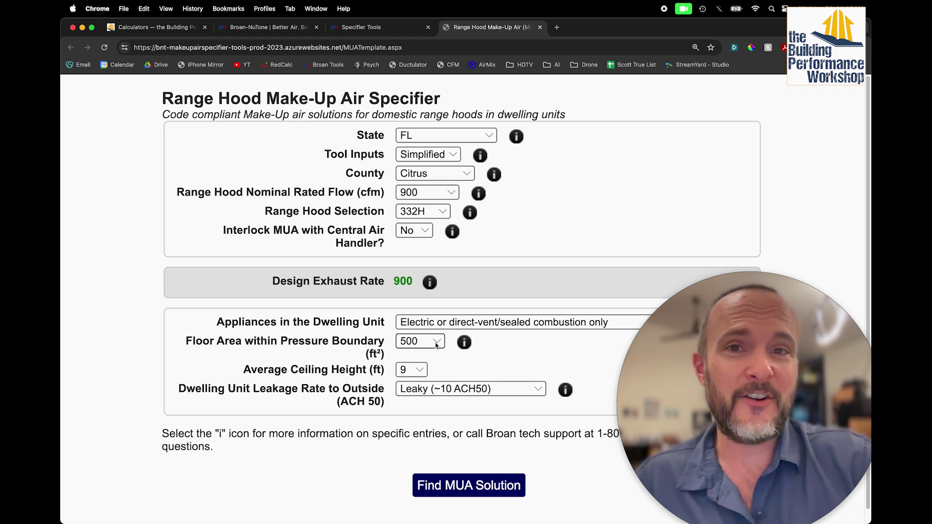
# Set the floor area to 3000 ft².
pyautogui.click(437, 345)
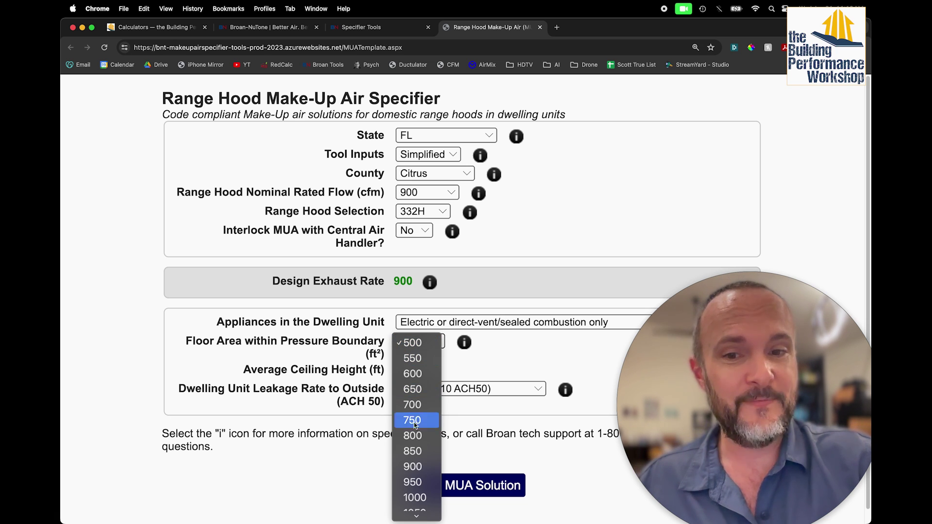
pyautogui.scroll(-10, 416, 459)
pyautogui.scroll(-6, 417, 459)
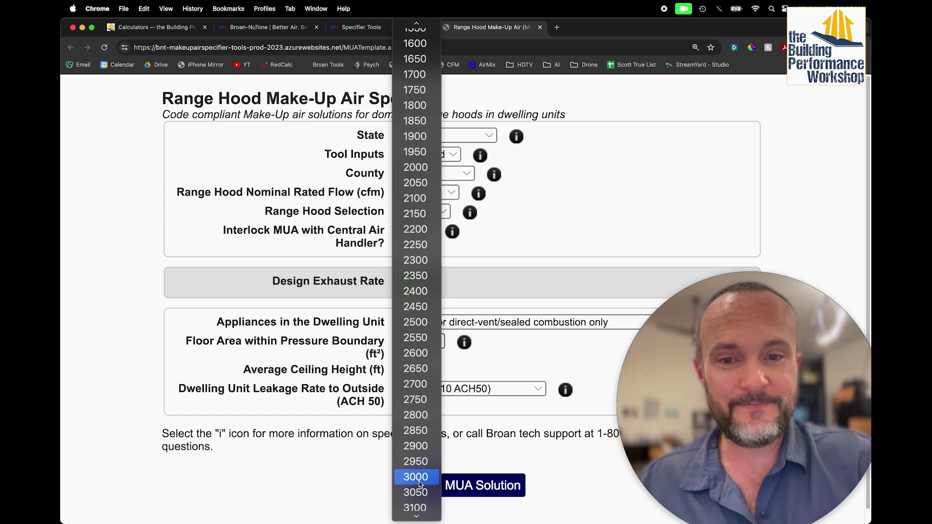
pyautogui.click(420, 476)
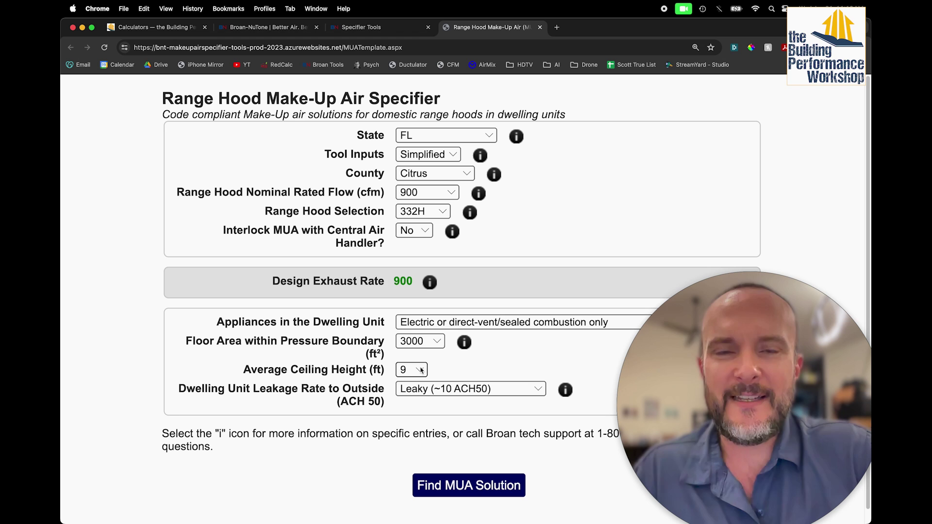
# Set leakage to Zero Leakage (0 ACH50) and calculate the make-up air solution.
pyautogui.click(444, 391)
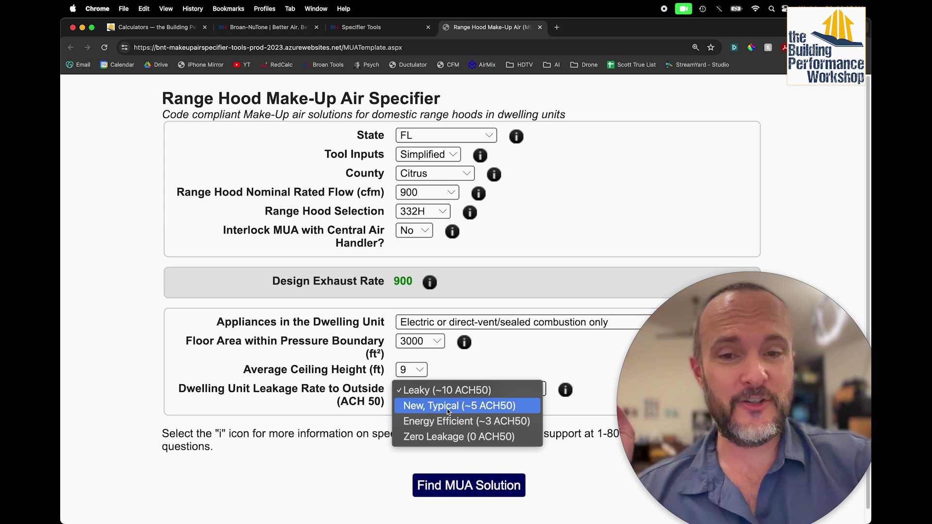
pyautogui.click(460, 422)
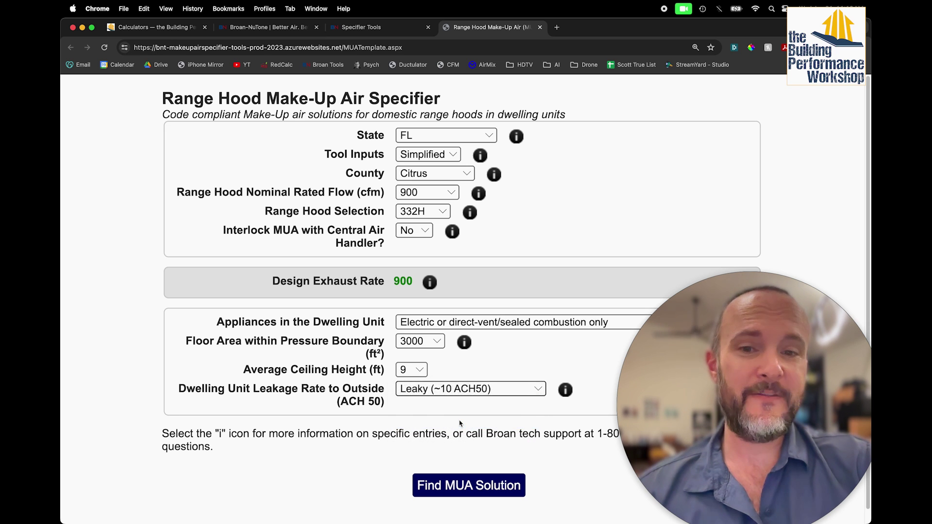
pyautogui.click(481, 394)
pyautogui.click(484, 408)
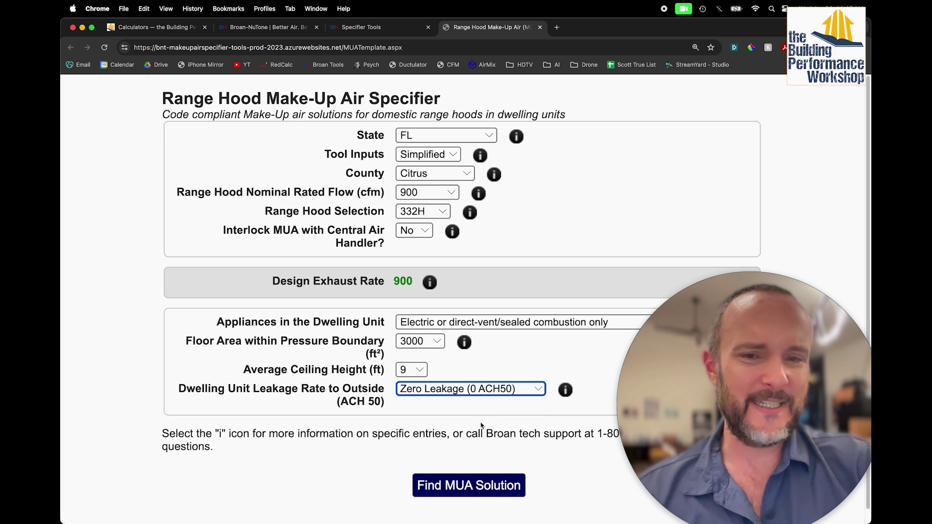
pyautogui.click(475, 486)
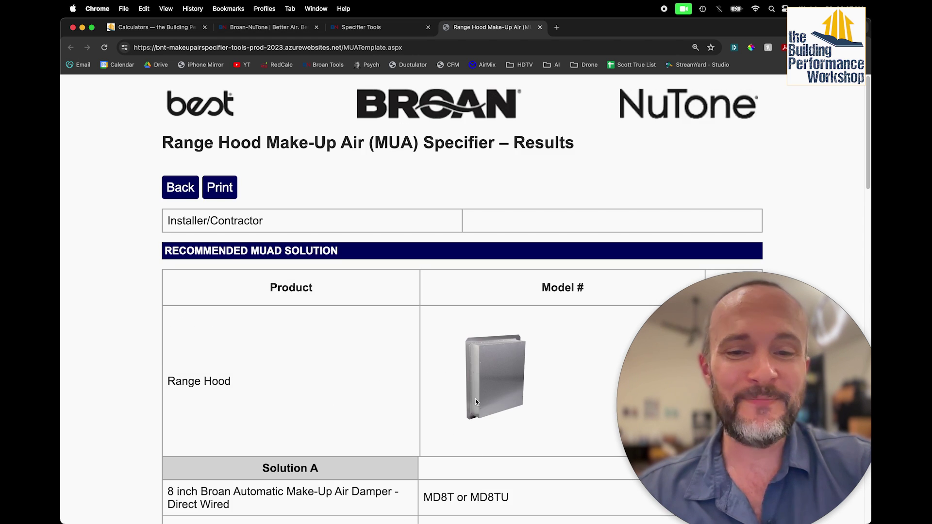
pyautogui.scroll(-8, 476, 402)
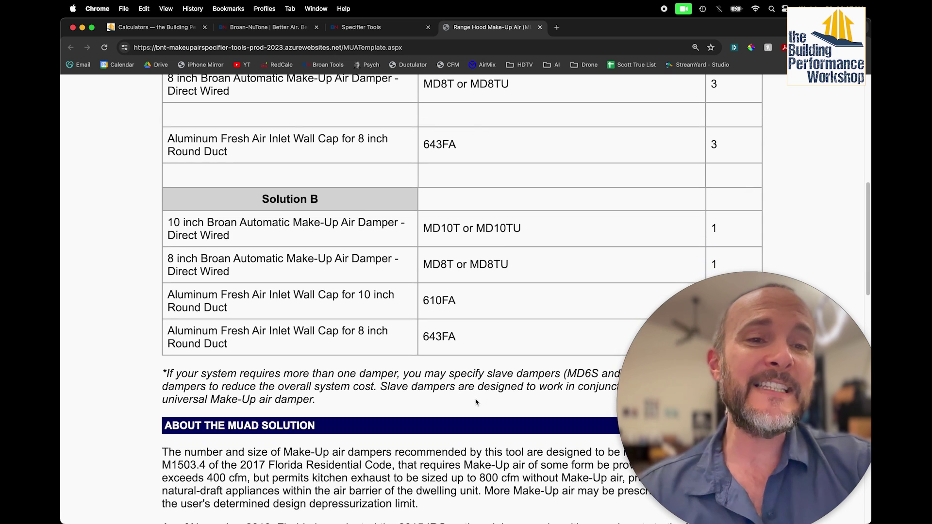
pyautogui.scroll(2, 476, 402)
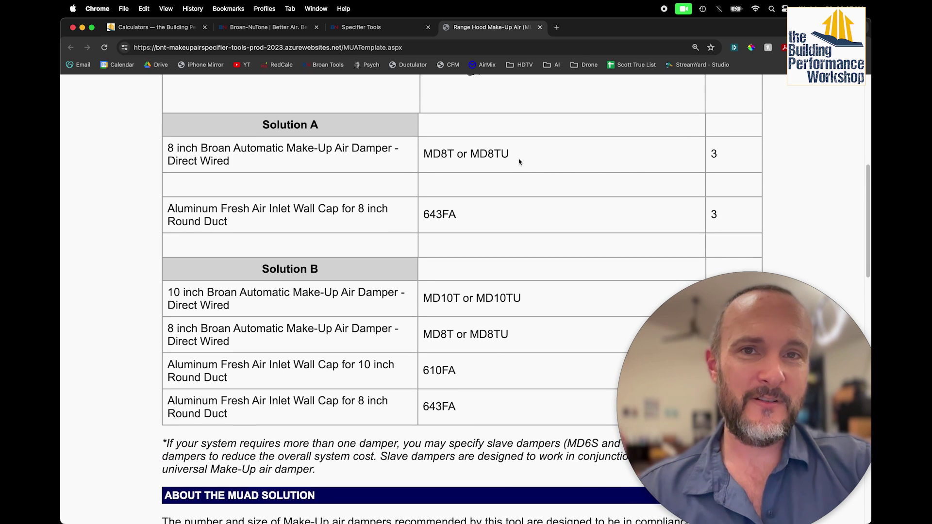
pyautogui.scroll(-2, 519, 161)
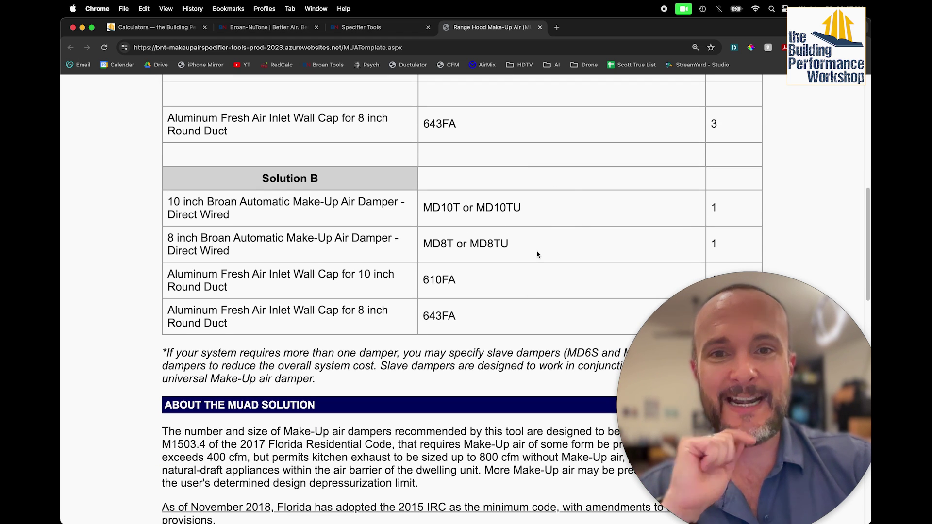
pyautogui.scroll(2, 532, 248)
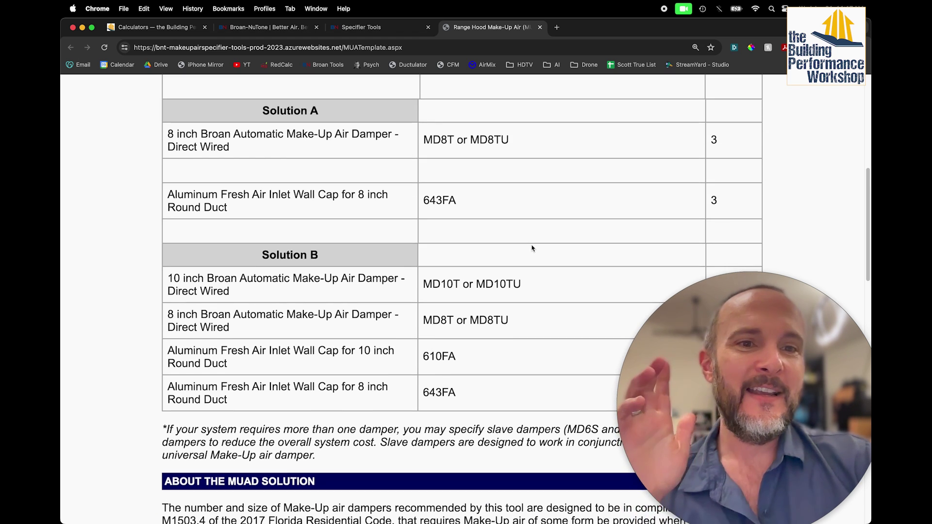
pyautogui.scroll(-1, 532, 248)
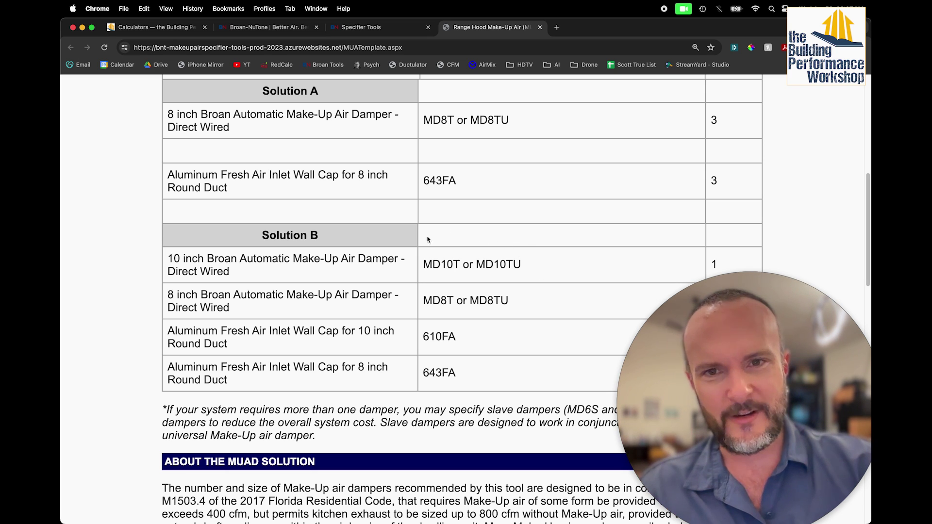
pyautogui.scroll(2, 379, 279)
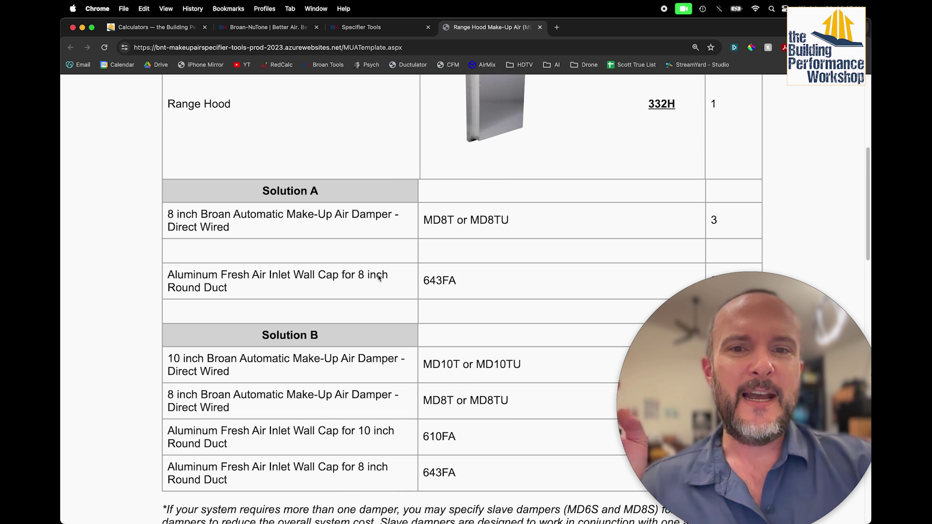
pyautogui.scroll(4, 379, 279)
pyautogui.scroll(5, 337, 247)
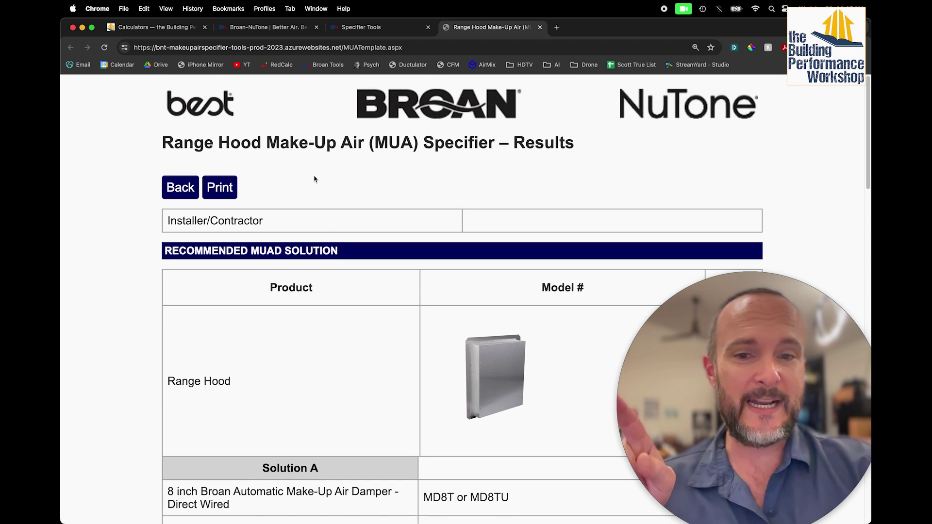
pyautogui.scroll(-2, 314, 179)
pyautogui.scroll(2, 314, 179)
# Return to the input form and switch Tool Inputs to Detailed.
pyautogui.click(180, 194)
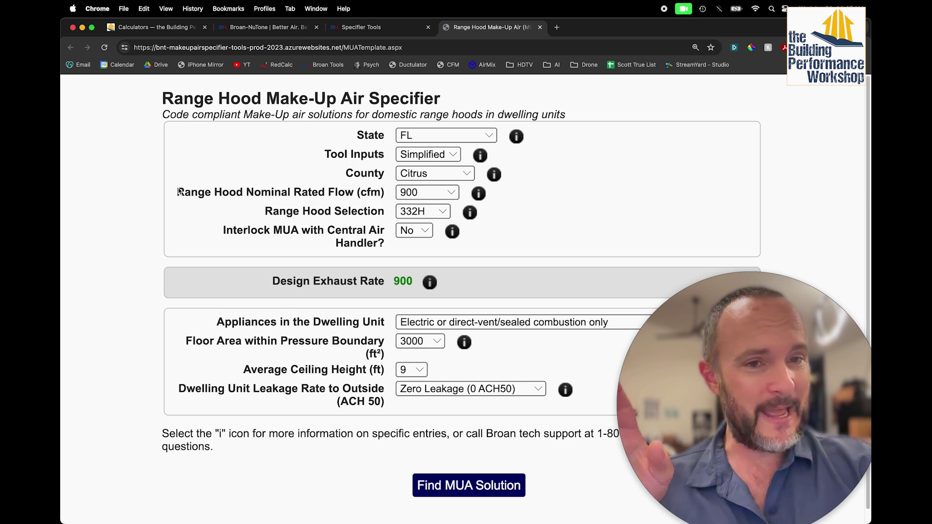
pyautogui.click(434, 159)
pyautogui.click(434, 171)
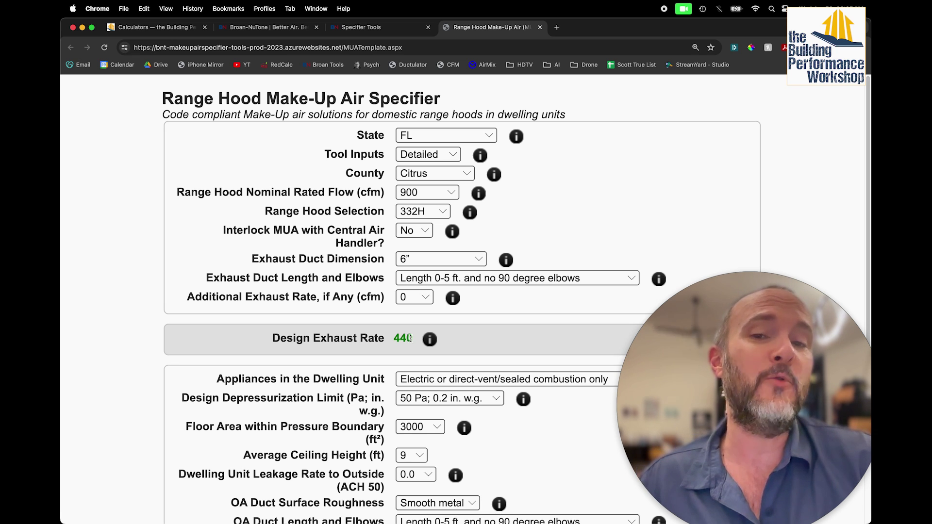
# Set the exhaust duct to 10" with 10-25 ft length and up to two elbows.
pyautogui.click(437, 260)
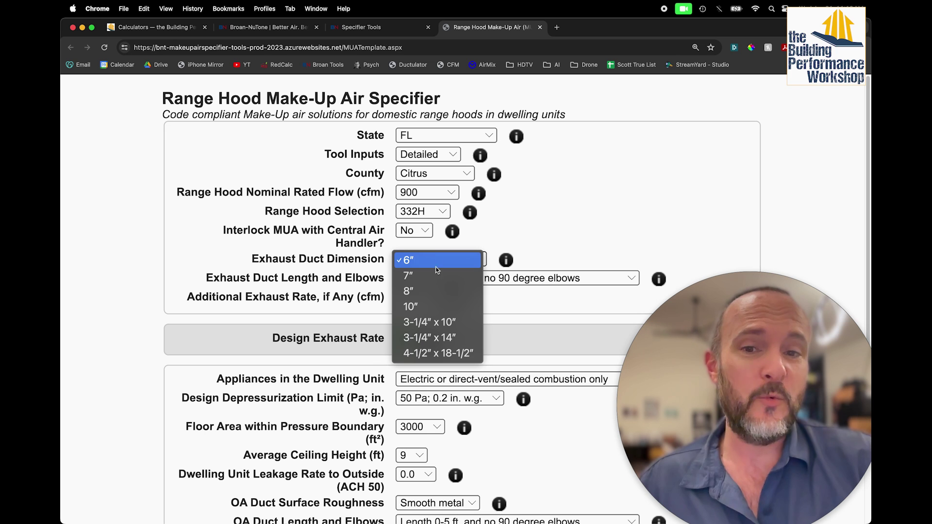
pyautogui.click(438, 309)
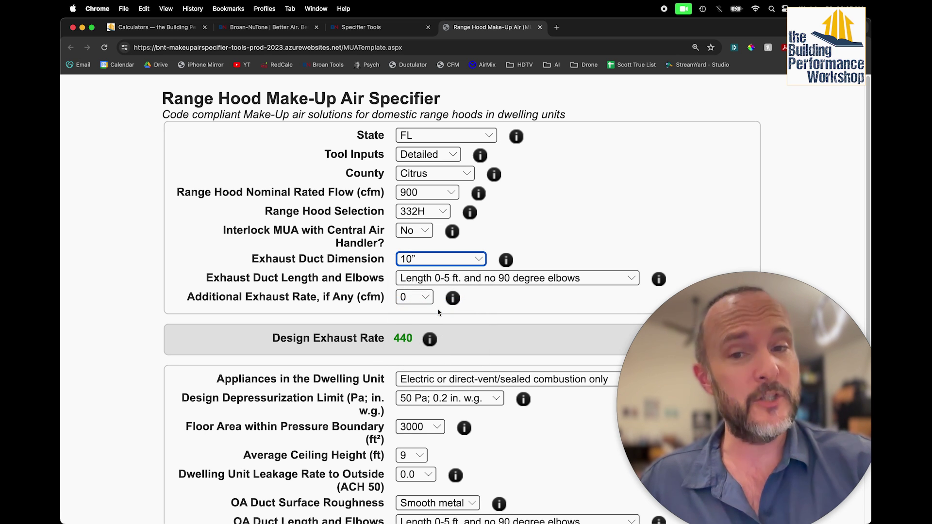
pyautogui.click(447, 282)
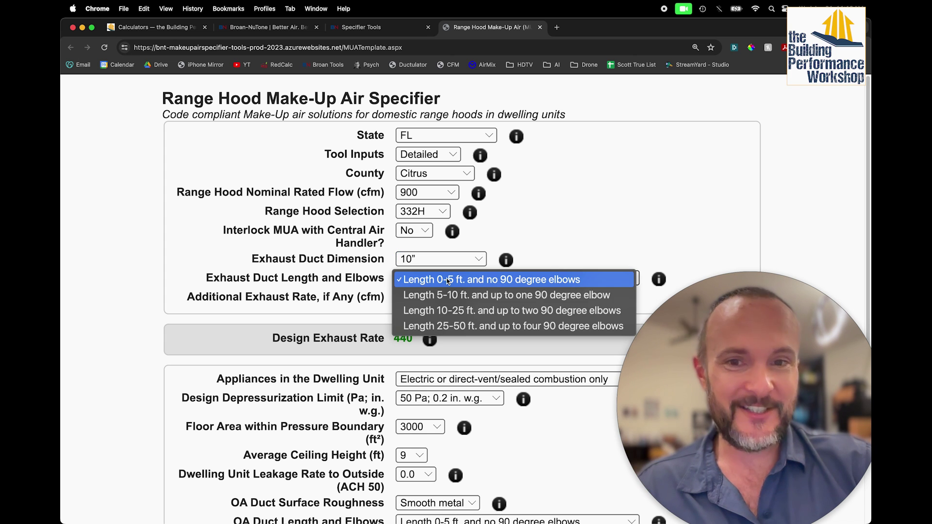
pyautogui.click(472, 285)
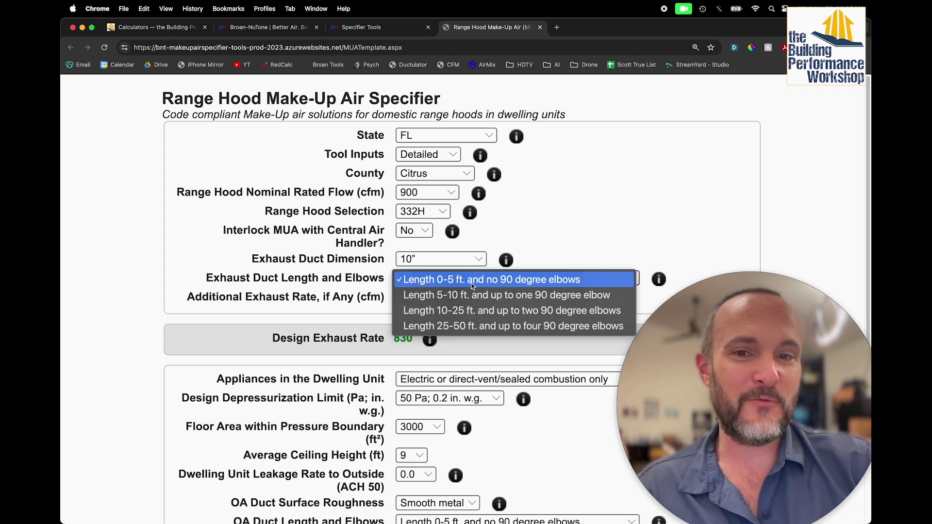
pyautogui.click(472, 311)
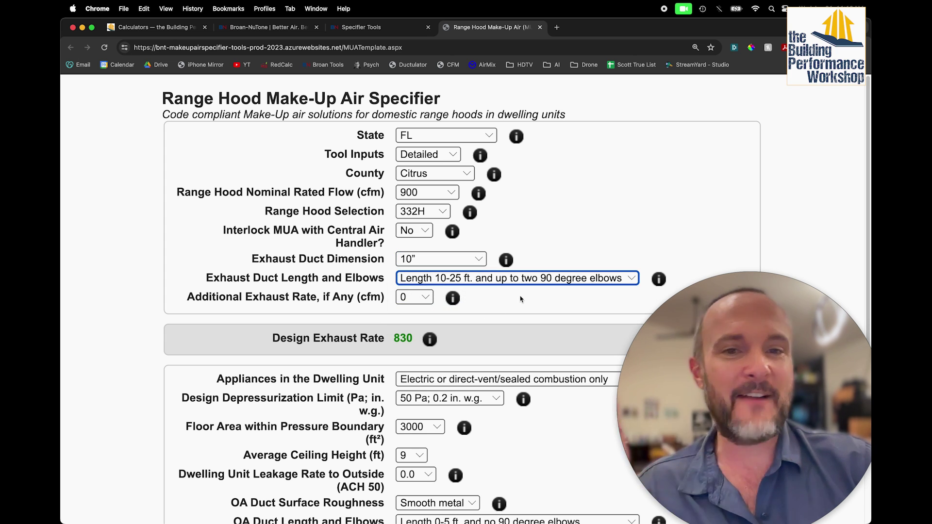
# Set the design depressurization limit to 2 Pa, keeping floor area at 3000.
pyautogui.scroll(-3, 412, 216)
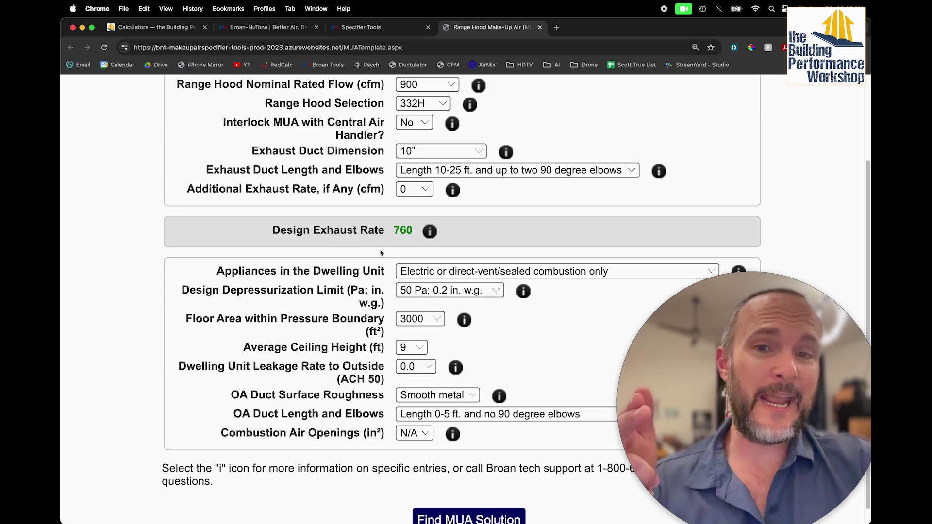
pyautogui.click(432, 292)
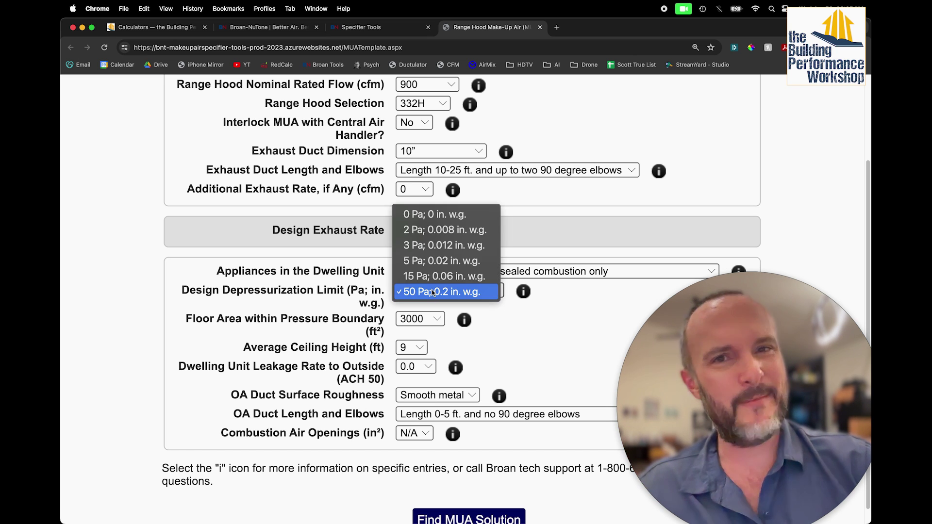
pyautogui.click(429, 229)
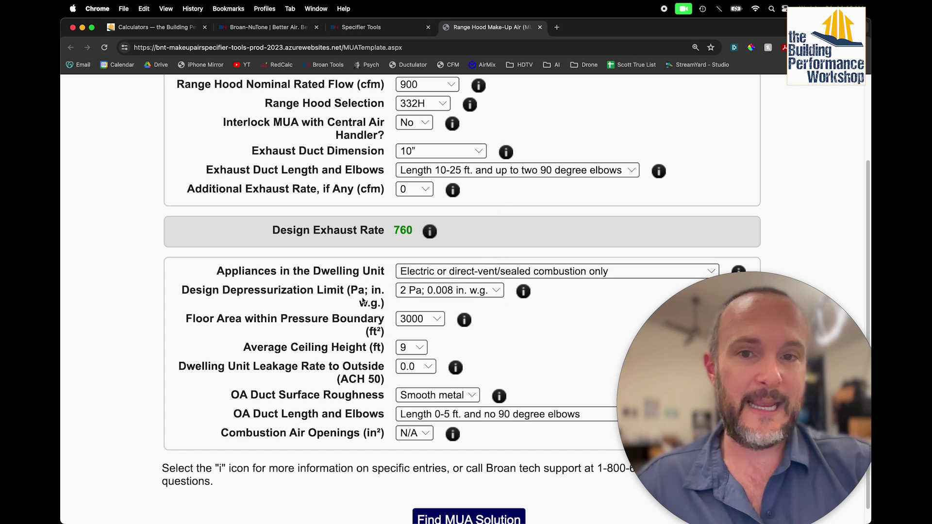
pyautogui.scroll(-1, 363, 301)
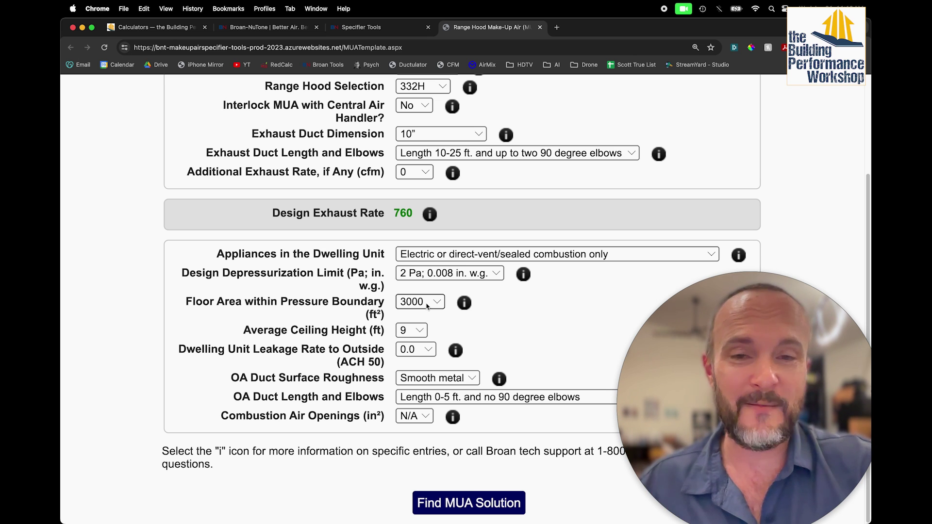
pyautogui.click(427, 306)
pyautogui.click(427, 303)
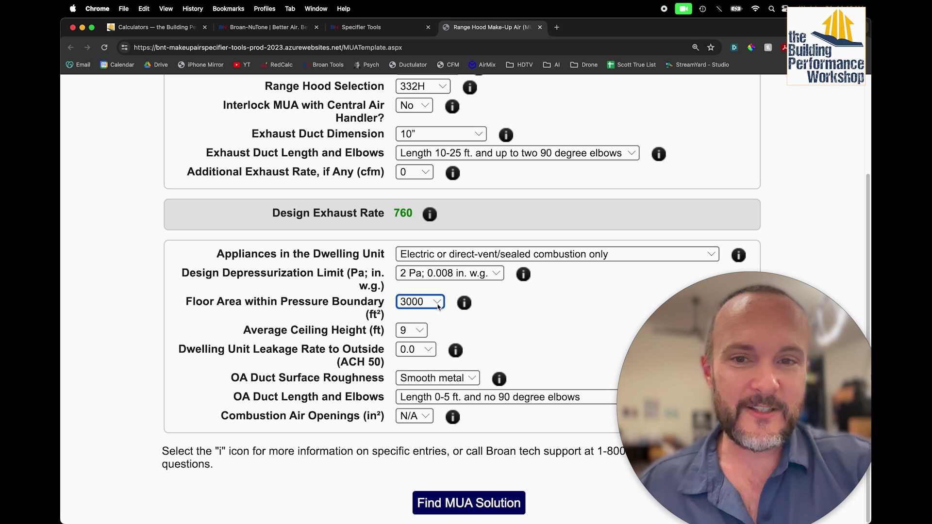
# Set leakage to 1.5 ACH50 and OA duct to 10-25 ft with two elbows, then calculate.
pyautogui.click(418, 350)
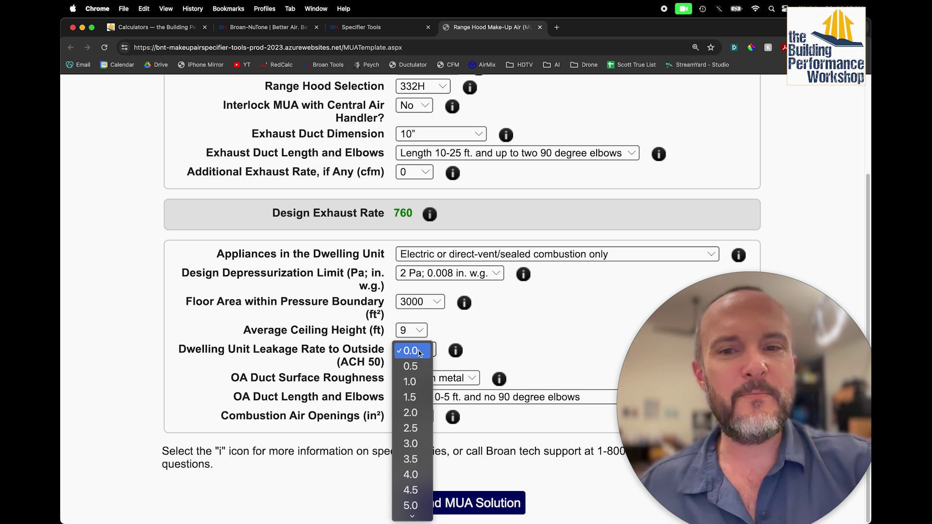
pyautogui.click(418, 398)
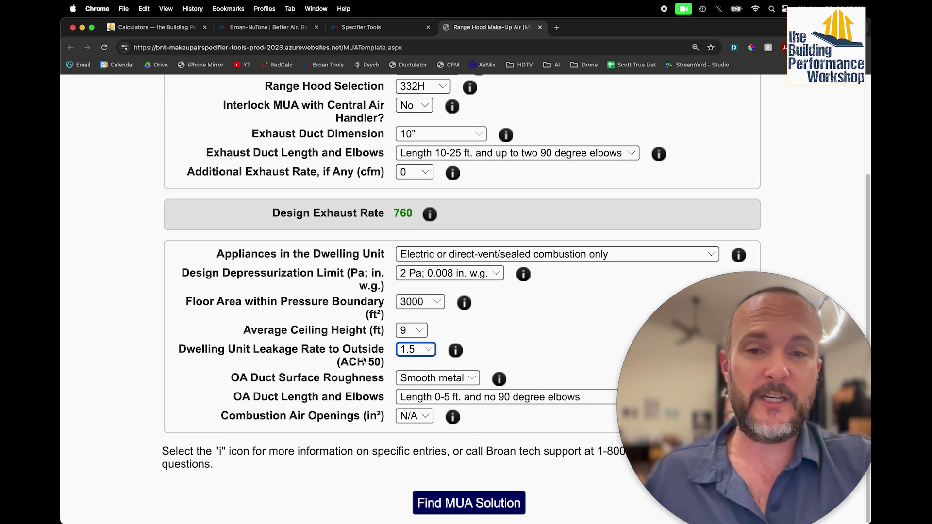
pyautogui.click(388, 421)
pyautogui.click(452, 399)
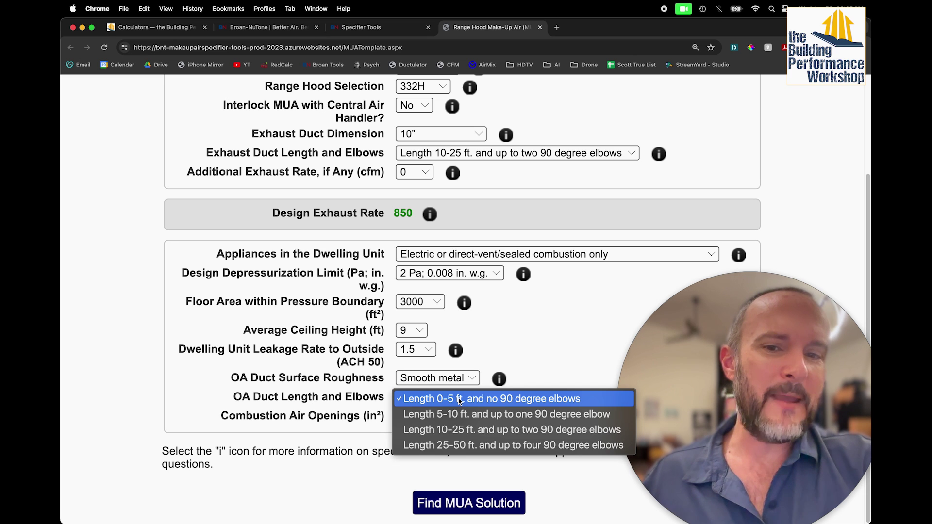
pyautogui.click(462, 429)
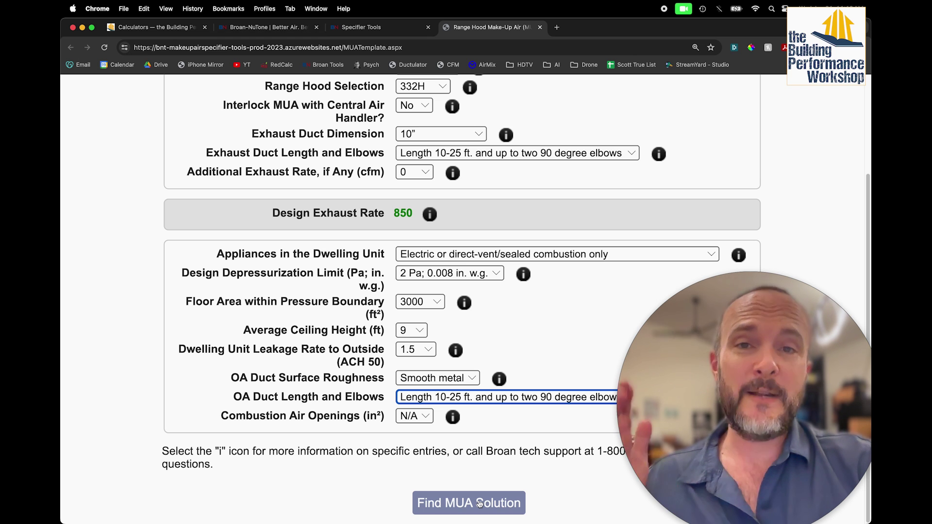
pyautogui.click(480, 504)
pyautogui.scroll(-5, 490, 379)
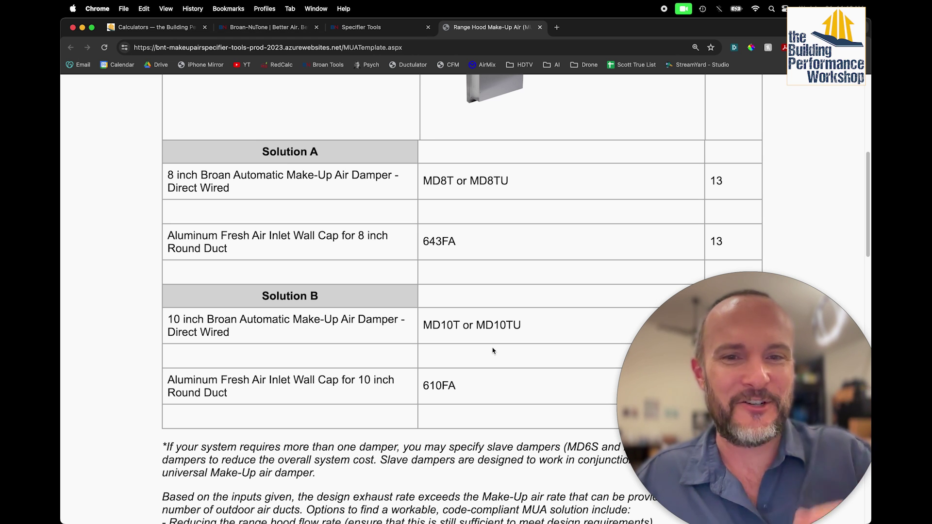
pyautogui.scroll(-3, 492, 351)
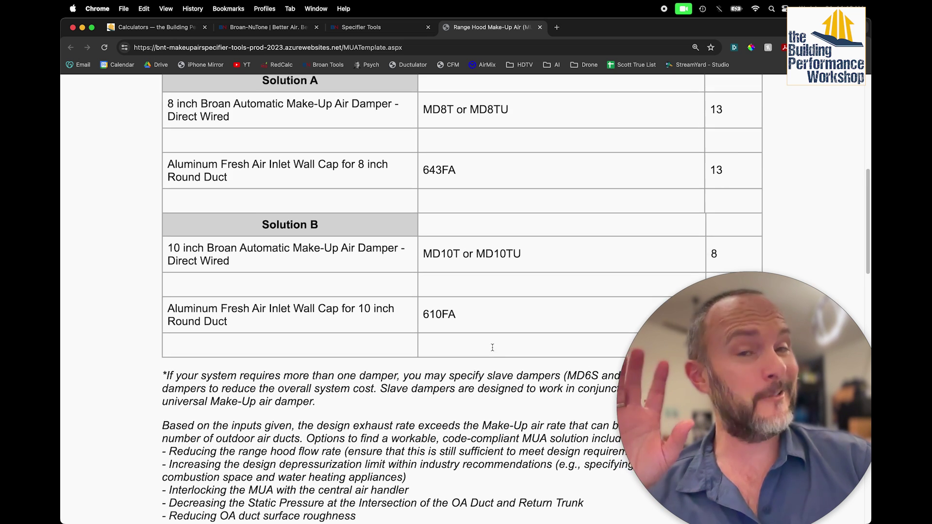
pyautogui.scroll(1, 493, 348)
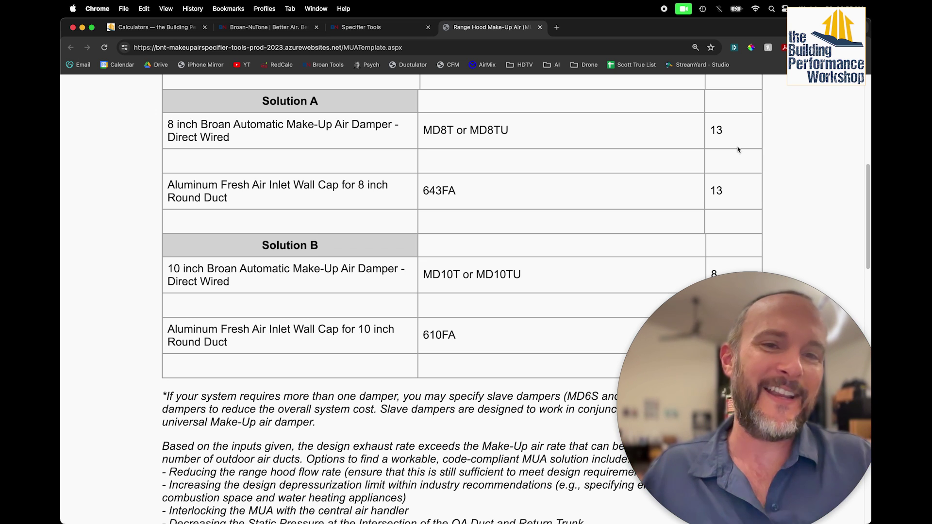
pyautogui.scroll(-3, 738, 149)
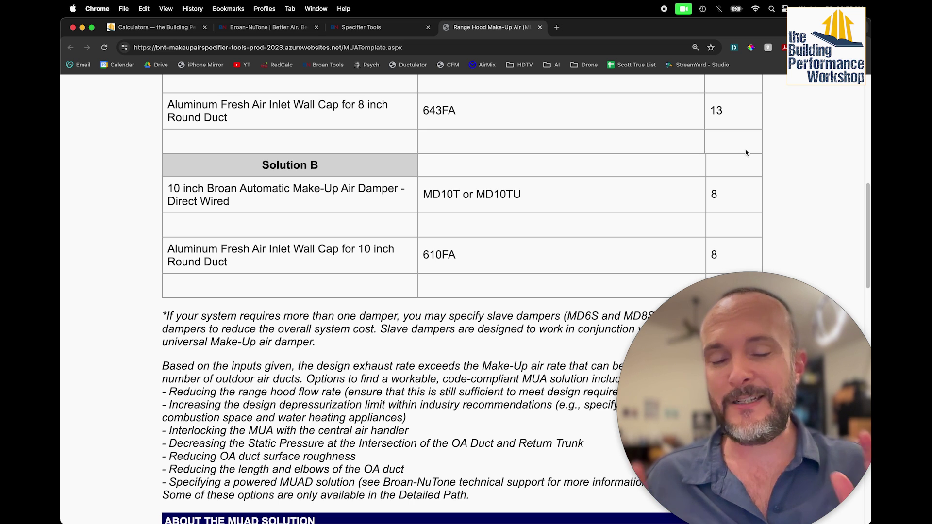
pyautogui.scroll(15, 516, 202)
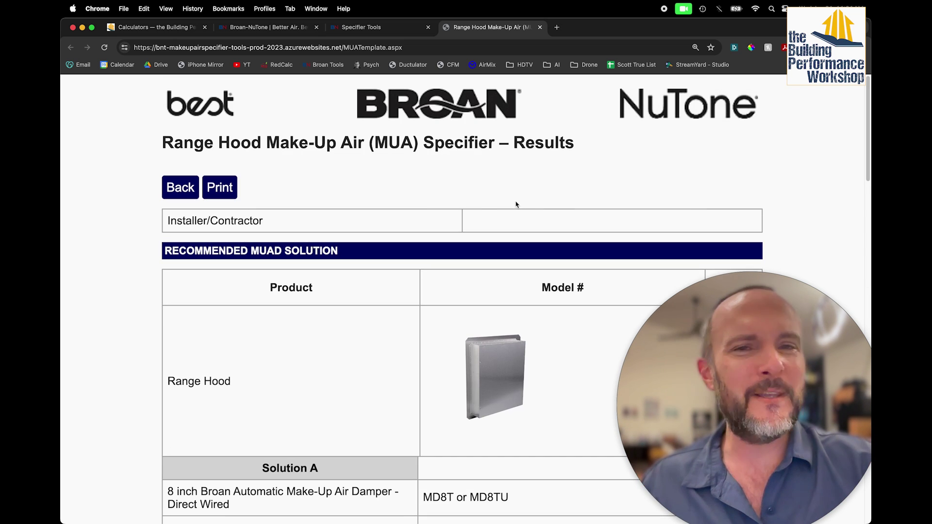